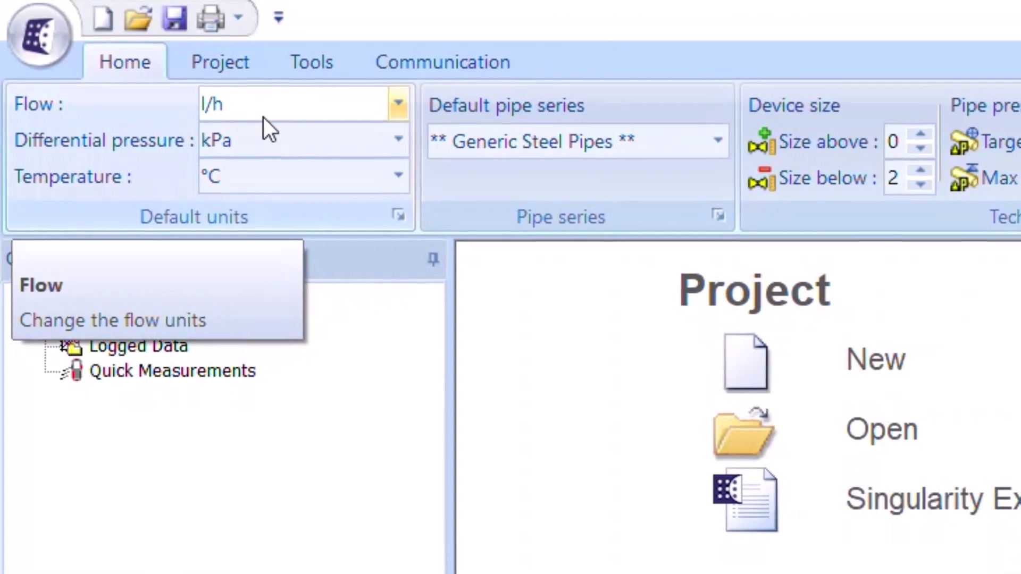
# Step: Examine the flow units available as default units
pyautogui.click(402, 105)
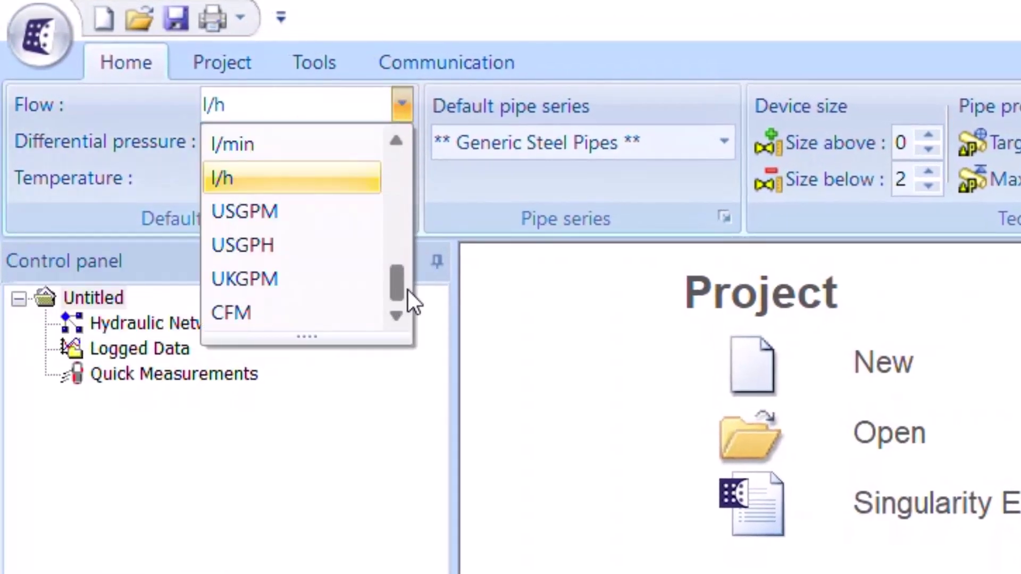
pyautogui.moveTo(398, 281); pyautogui.dragTo(396, 218)
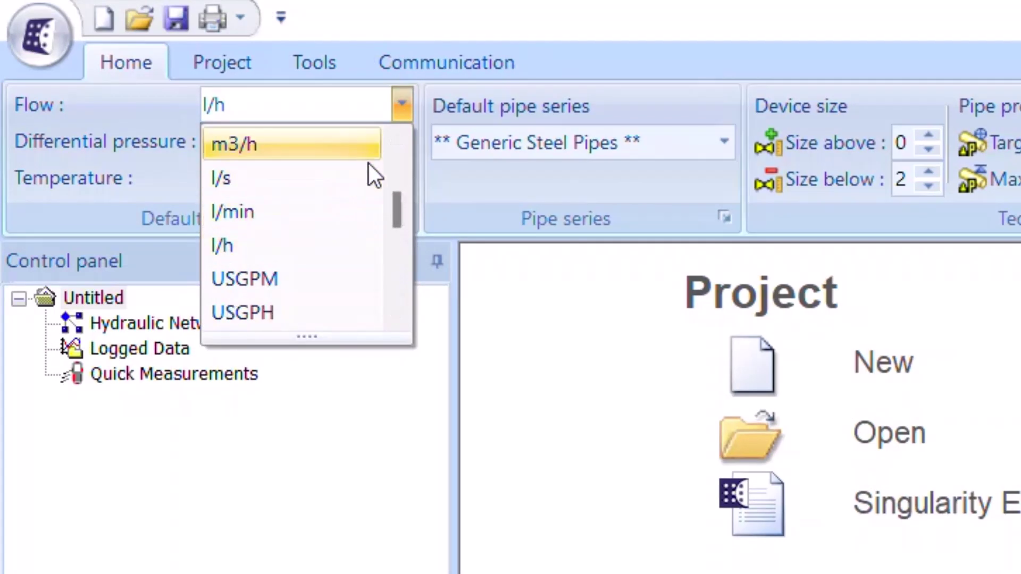
pyautogui.click(153, 167)
pyautogui.click(325, 177)
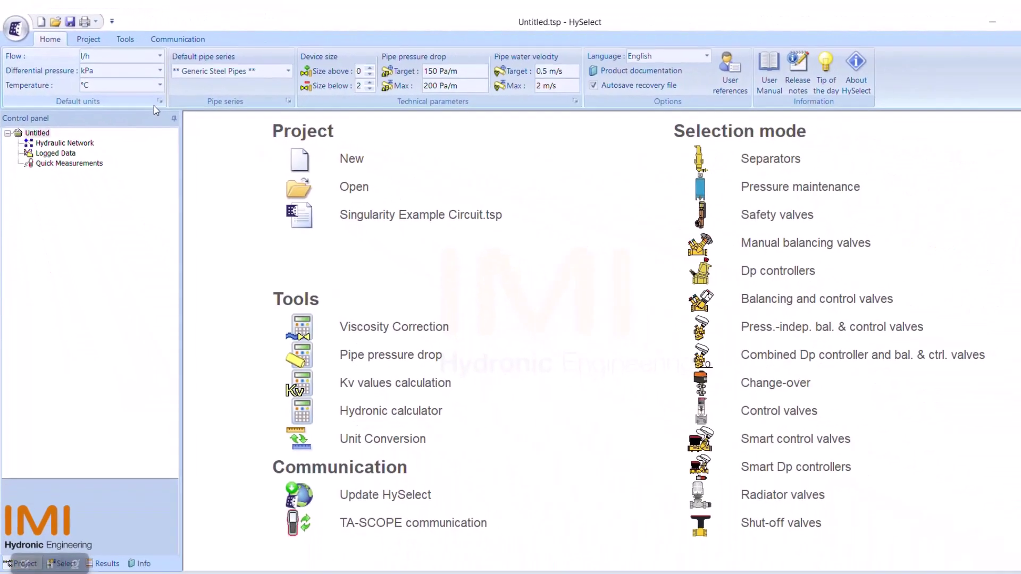
pyautogui.click(191, 124)
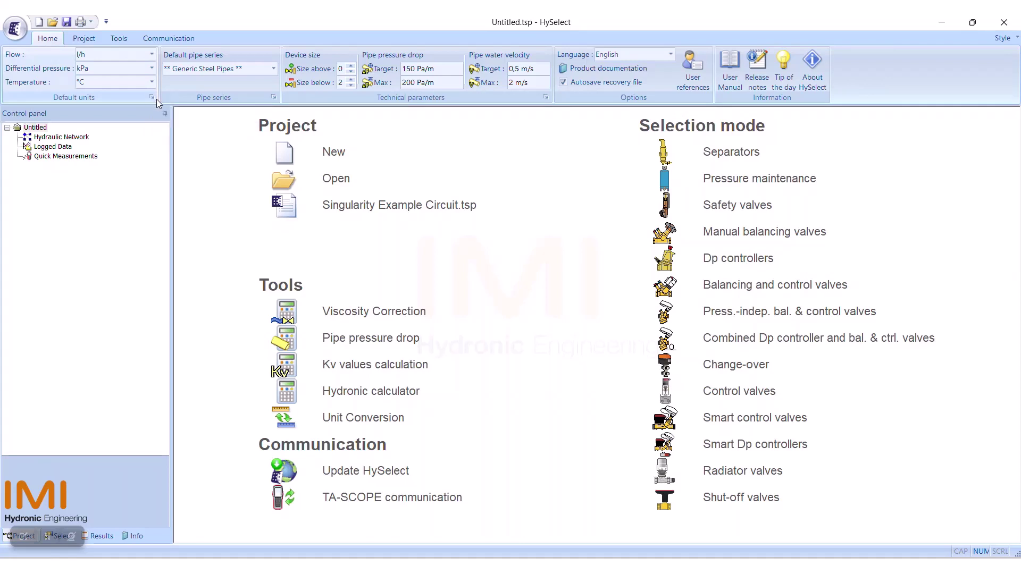
# Step: Review the full set of default units, including the choices for static pressure, flow, velocity, temperature difference, thermal conductivity and heat transfer
pyautogui.click(152, 97)
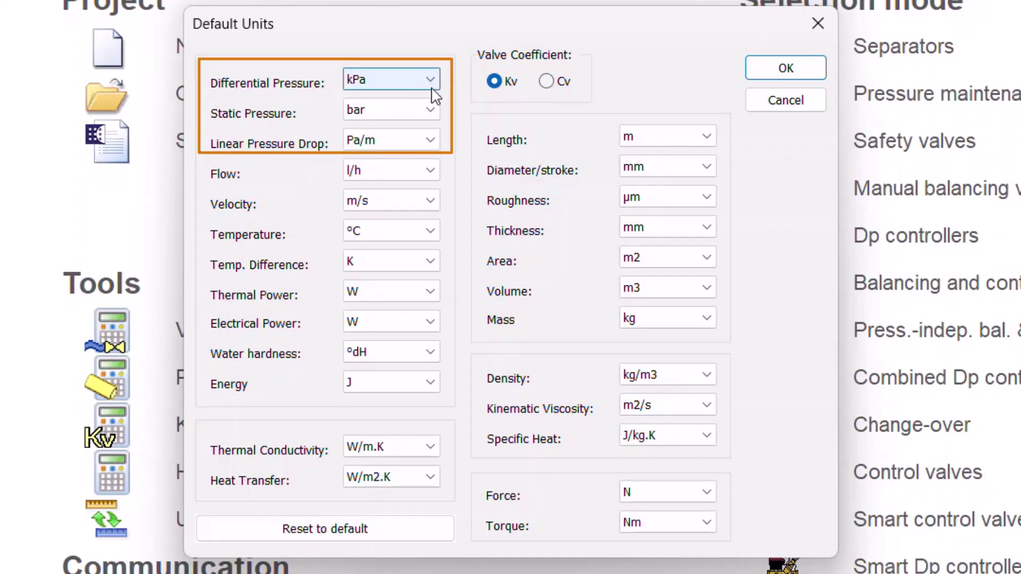
pyautogui.click(435, 113)
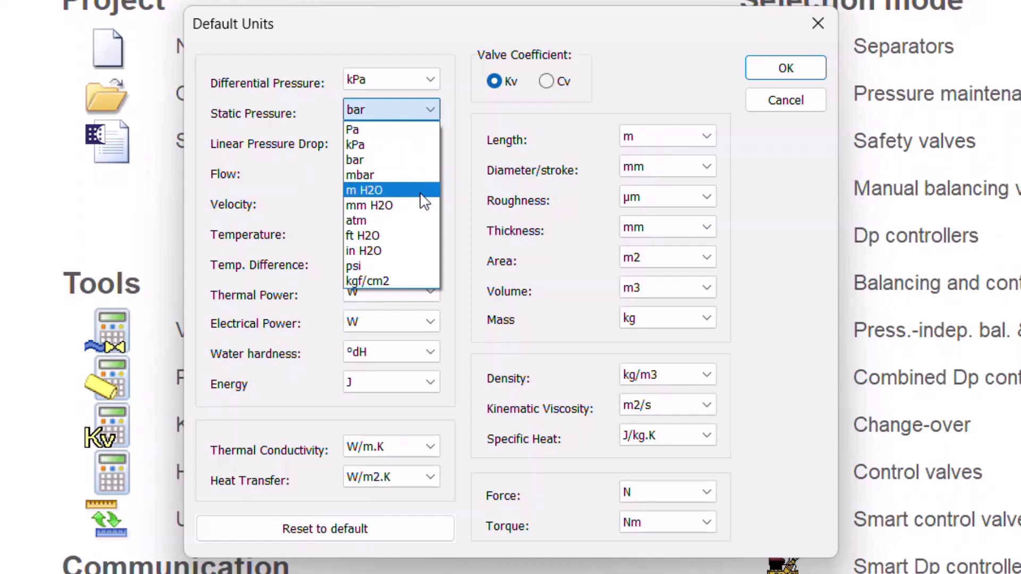
pyautogui.click(434, 158)
pyautogui.click(431, 171)
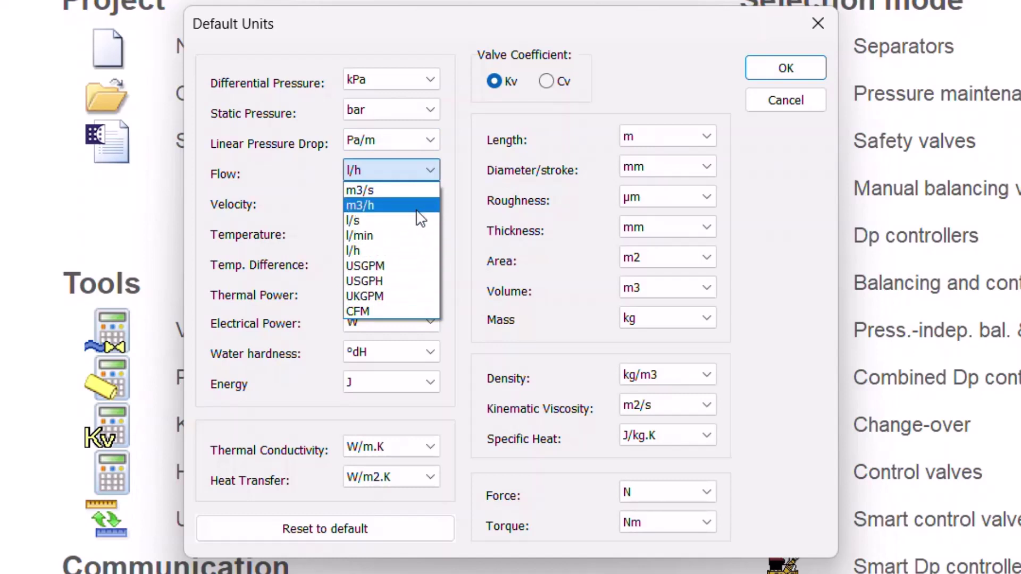
pyautogui.click(453, 169)
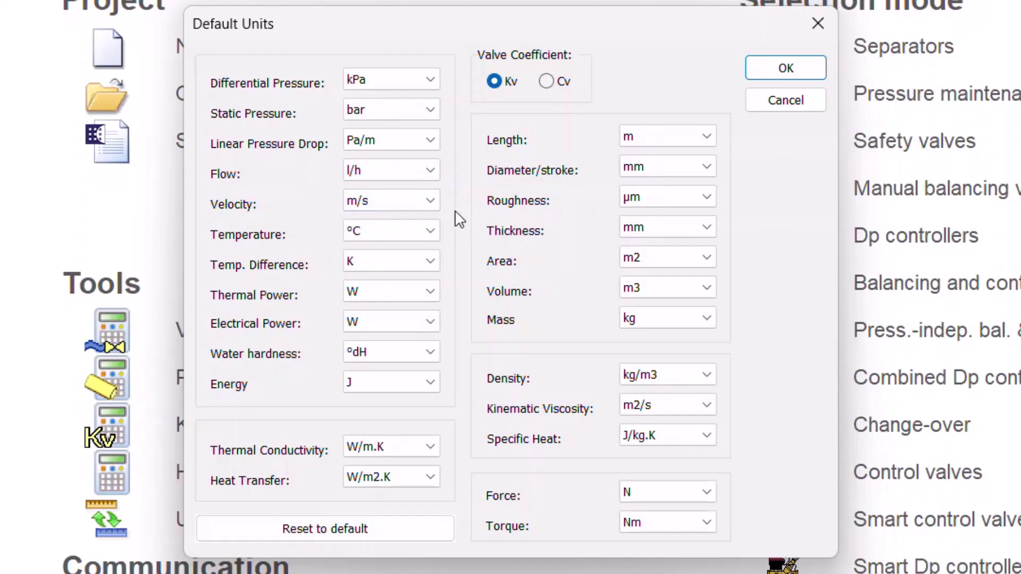
pyautogui.click(424, 210)
pyautogui.click(428, 204)
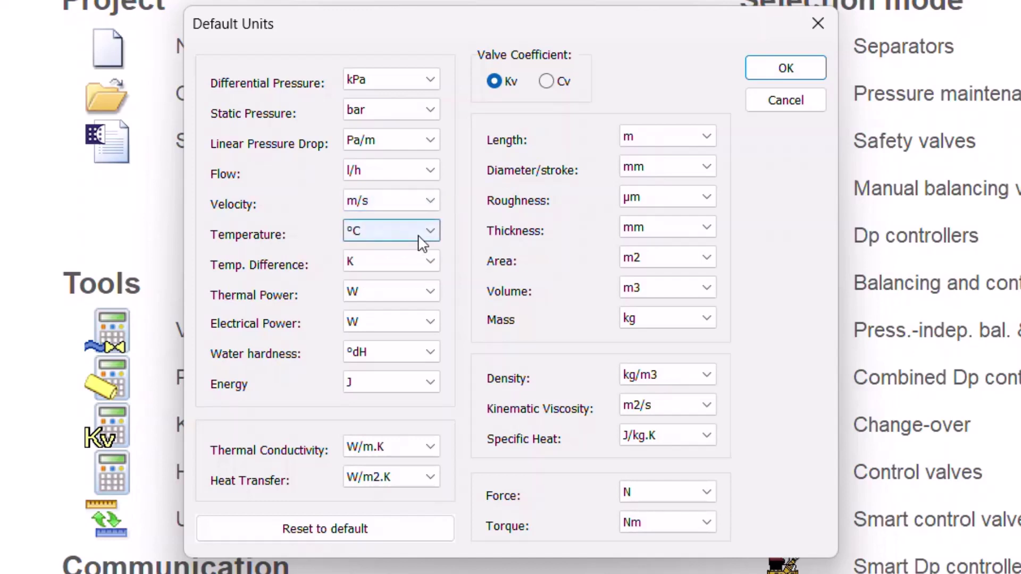
pyautogui.click(423, 268)
pyautogui.click(432, 260)
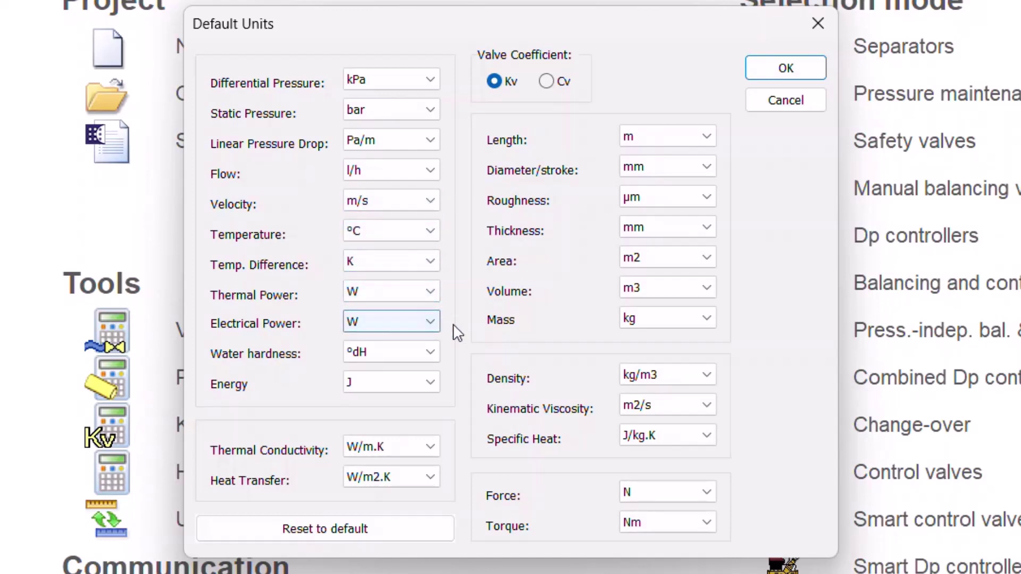
pyautogui.click(430, 446)
pyautogui.click(429, 447)
pyautogui.click(430, 477)
pyautogui.click(459, 473)
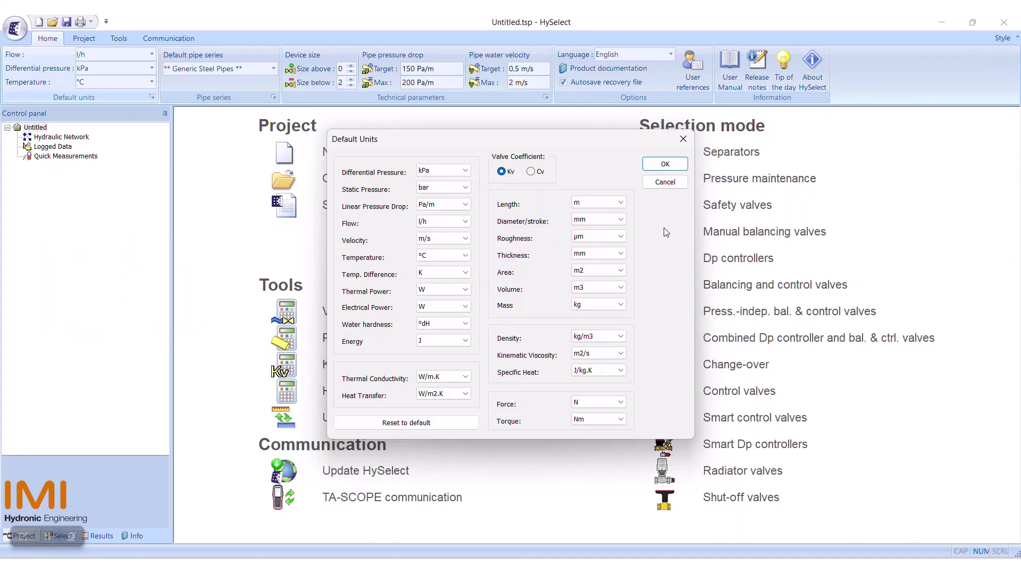
pyautogui.press('Return')
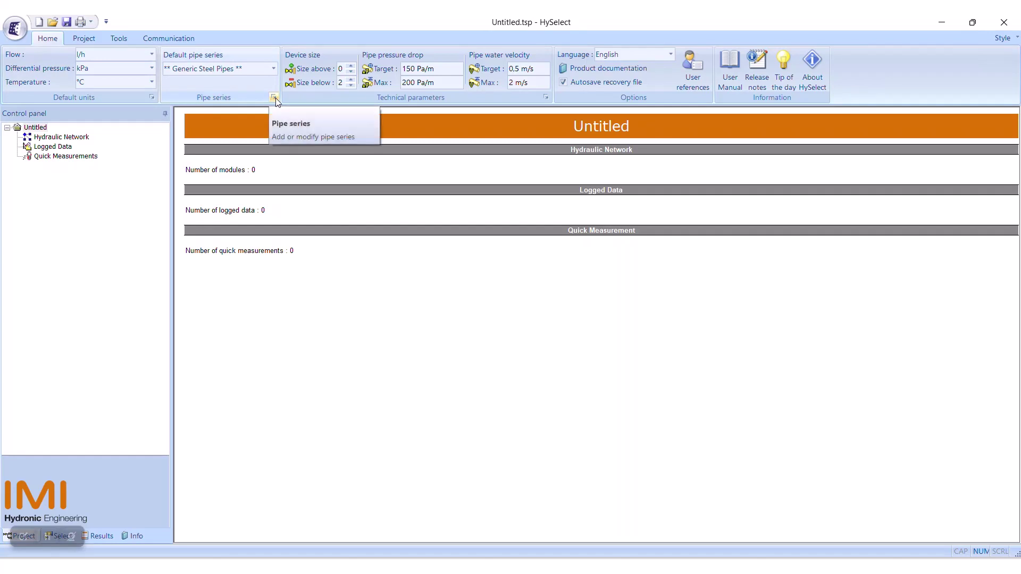
# Step: Examine the default pipe series choices and the series and pipe sizes offered for customization
pyautogui.click(273, 68)
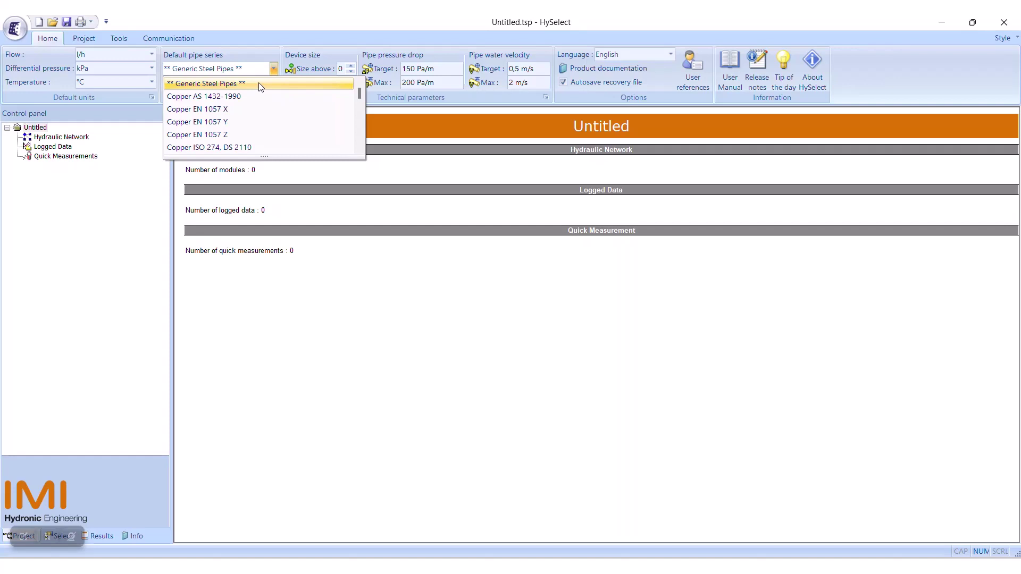
pyautogui.click(259, 83)
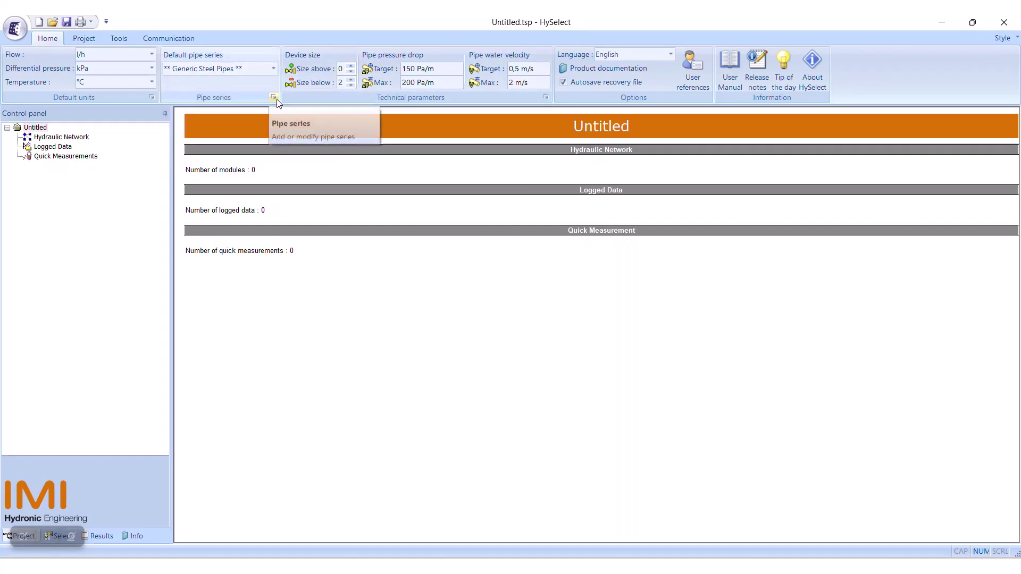
pyautogui.click(273, 97)
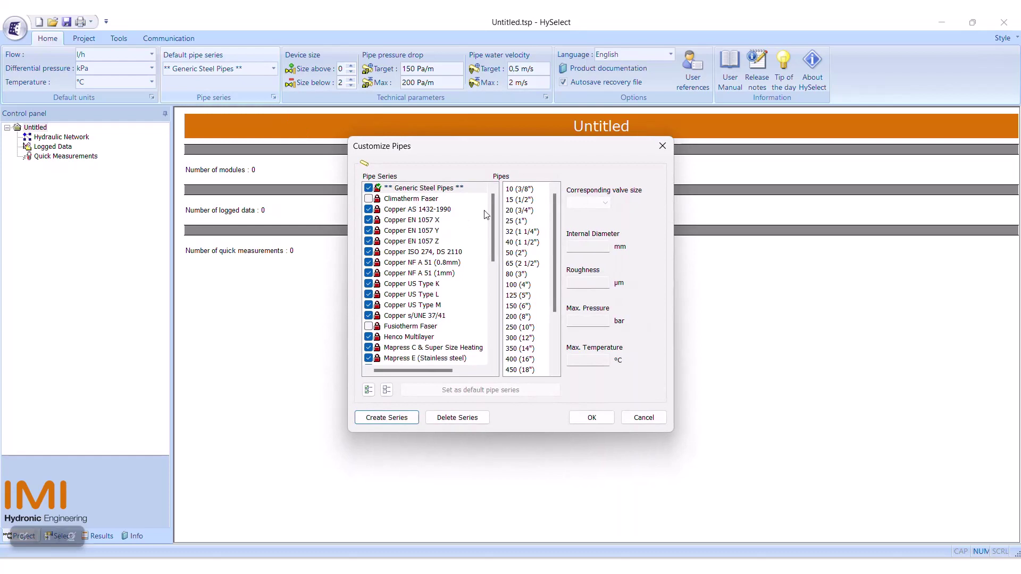
pyautogui.moveTo(491, 203); pyautogui.dragTo(492, 237)
pyautogui.scroll(-3, 521, 257)
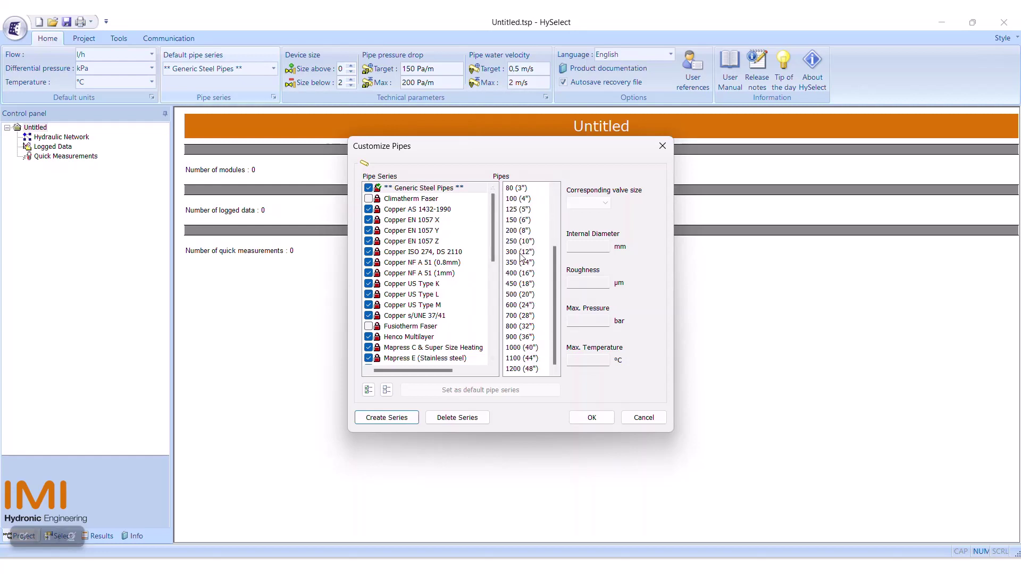
pyautogui.click(662, 147)
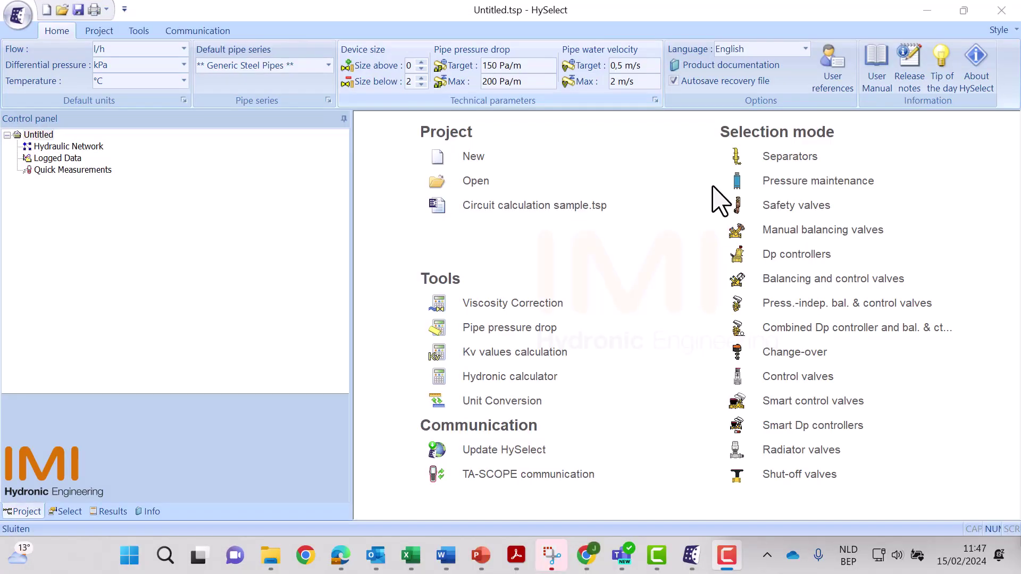
# Step: Create a custom pipe series with two pipes, setting the first pipe's corresponding valve size to 6 (1/8")
pyautogui.click(336, 112)
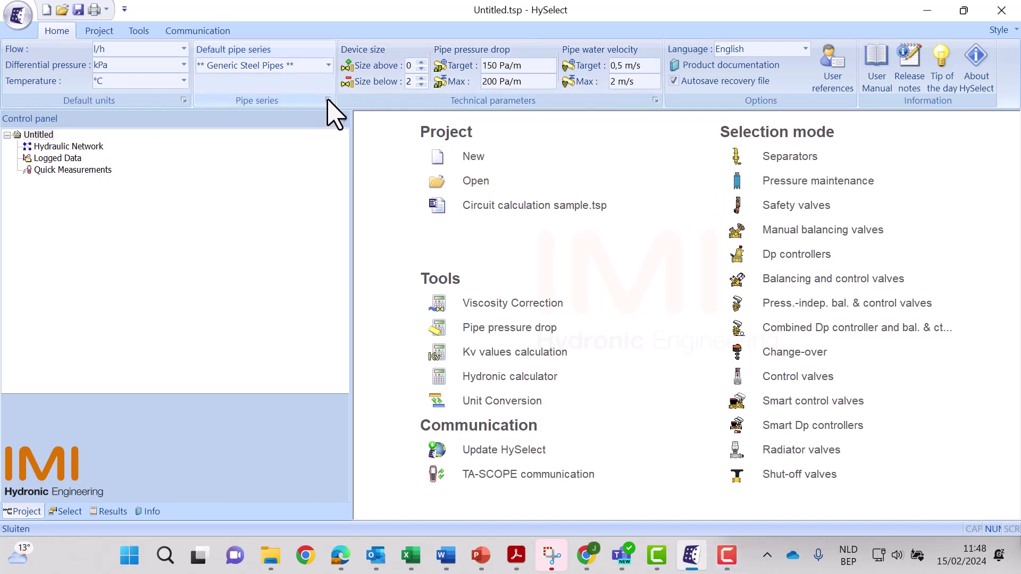
pyautogui.click(328, 100)
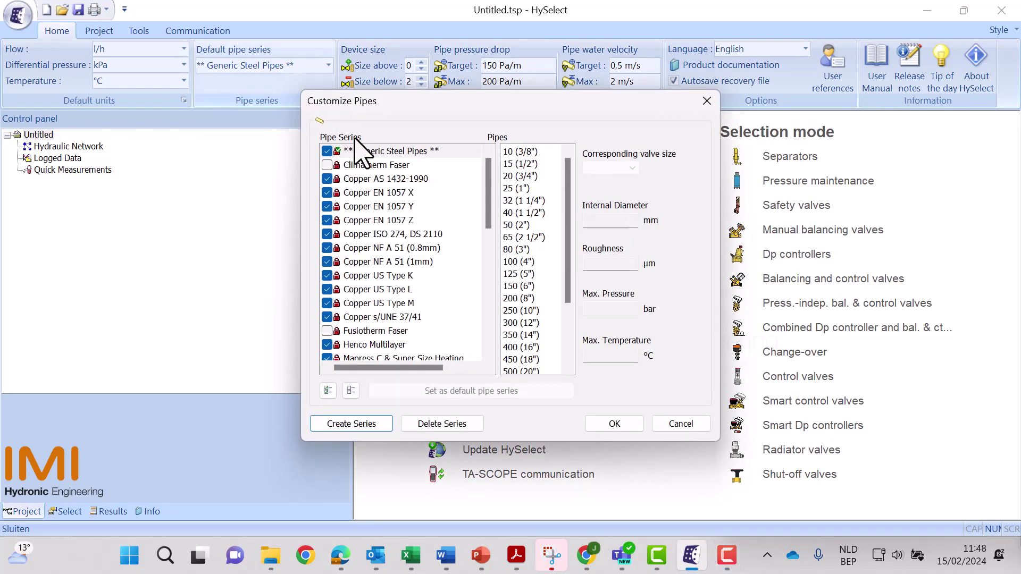
pyautogui.click(378, 424)
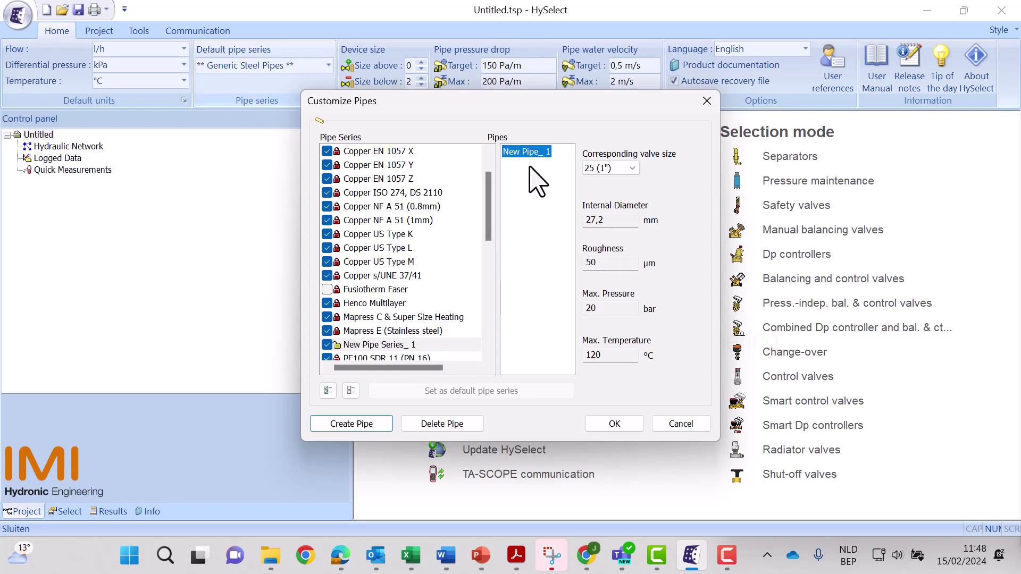
pyautogui.click(632, 168)
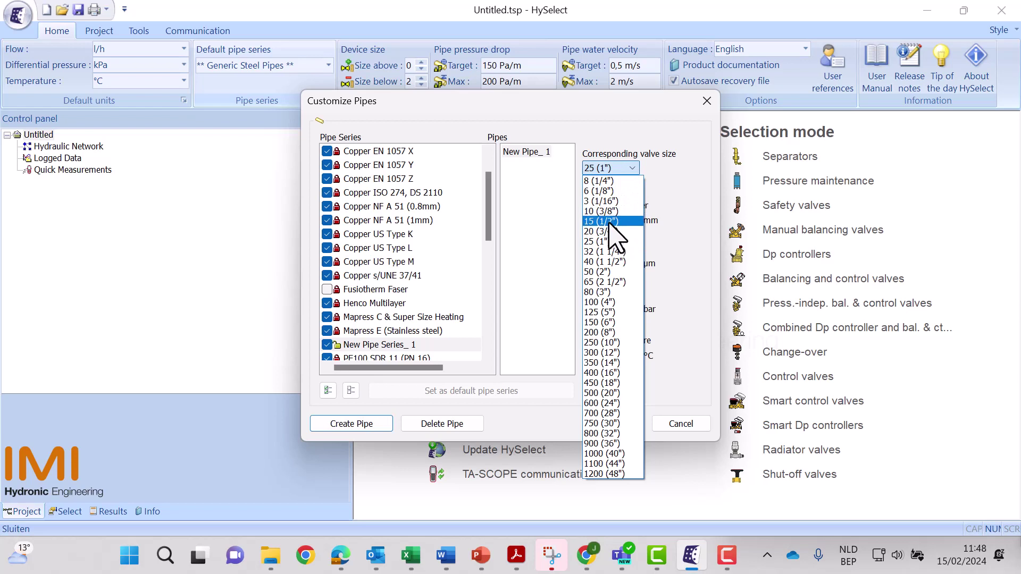
pyautogui.click(610, 191)
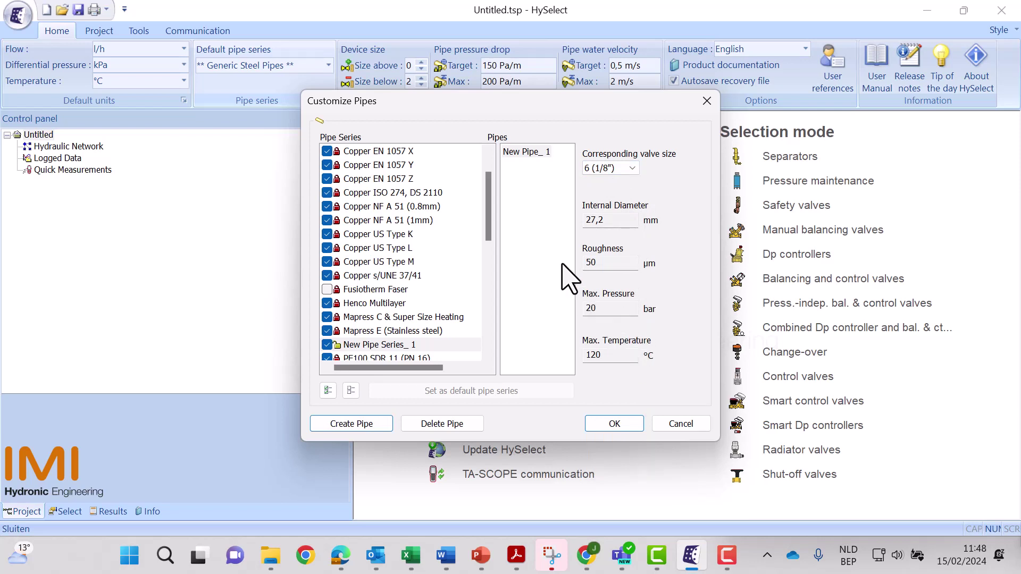
pyautogui.click(372, 424)
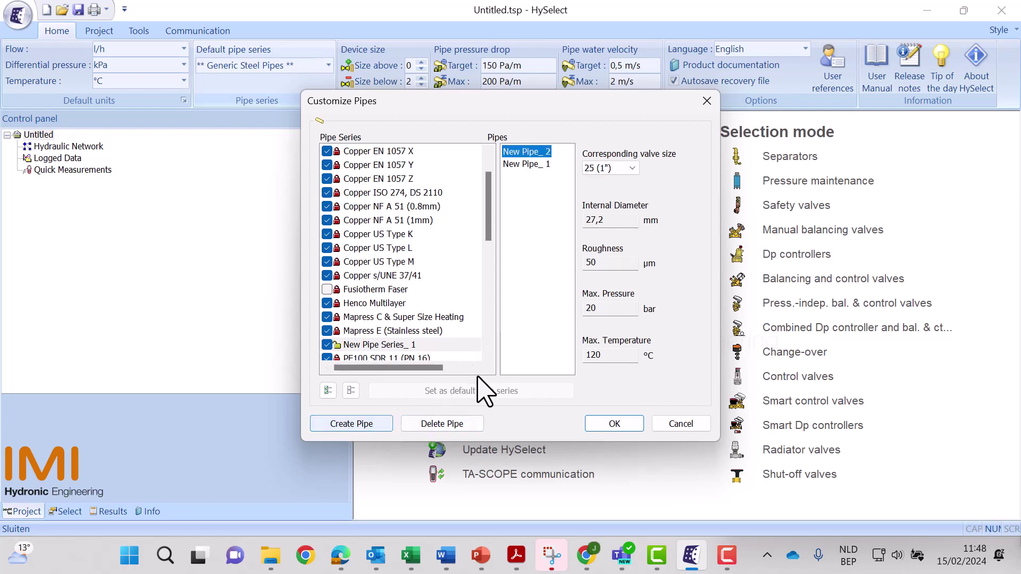
# Step: Rename the new pipe series to HySelect Test
pyautogui.doubleClick(383, 345)
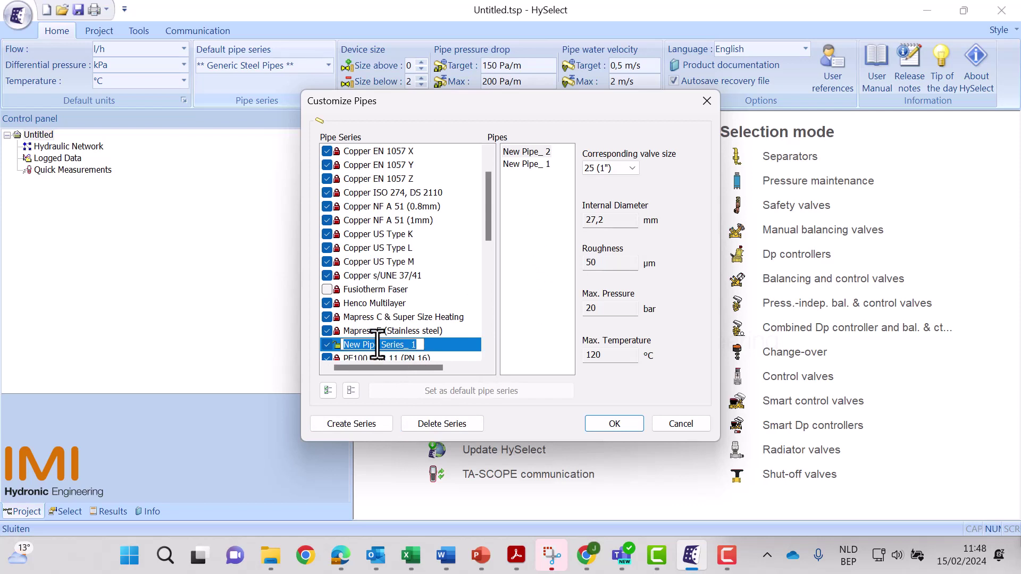
pyautogui.write('HySelect TEst')
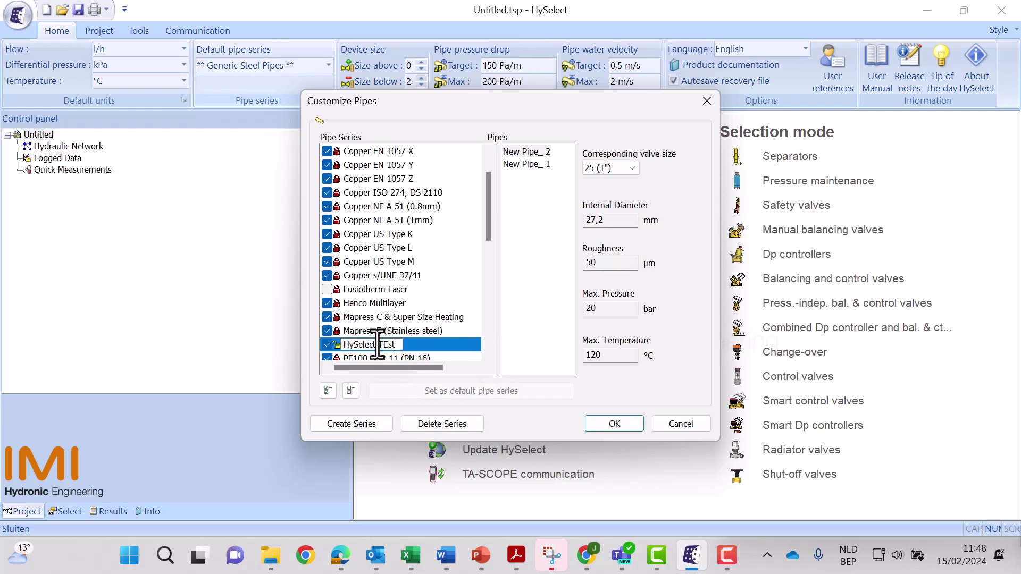
pyautogui.press('BackSpace')
pyautogui.press('BackSpace')
pyautogui.press('BackSpace')
pyautogui.write('est')
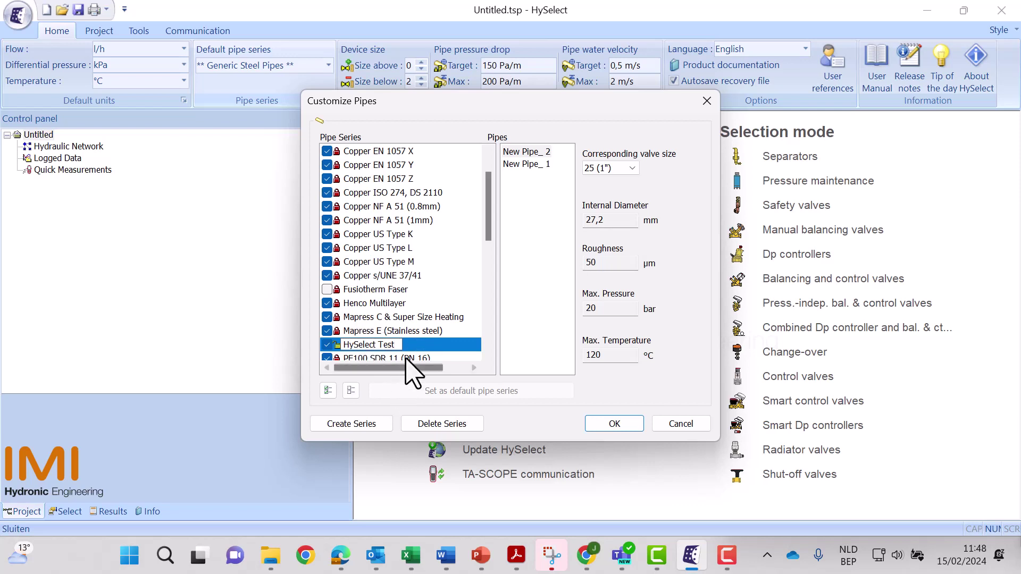
pyautogui.press('Return')
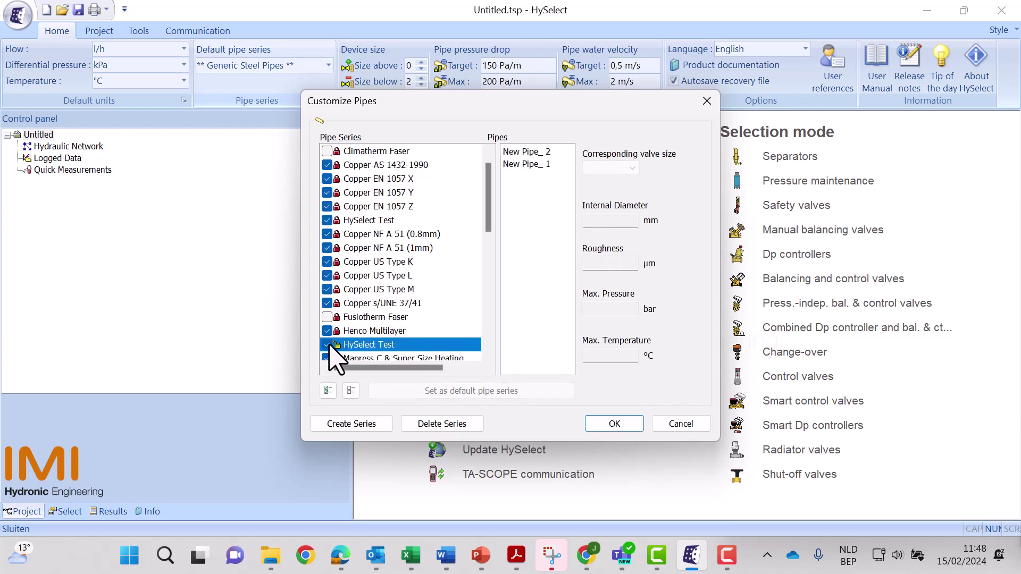
# Step: Toggle the HySelect Test series off and back on, and accept the pipe customization
pyautogui.click(327, 345)
pyautogui.click(327, 346)
pyautogui.click(617, 423)
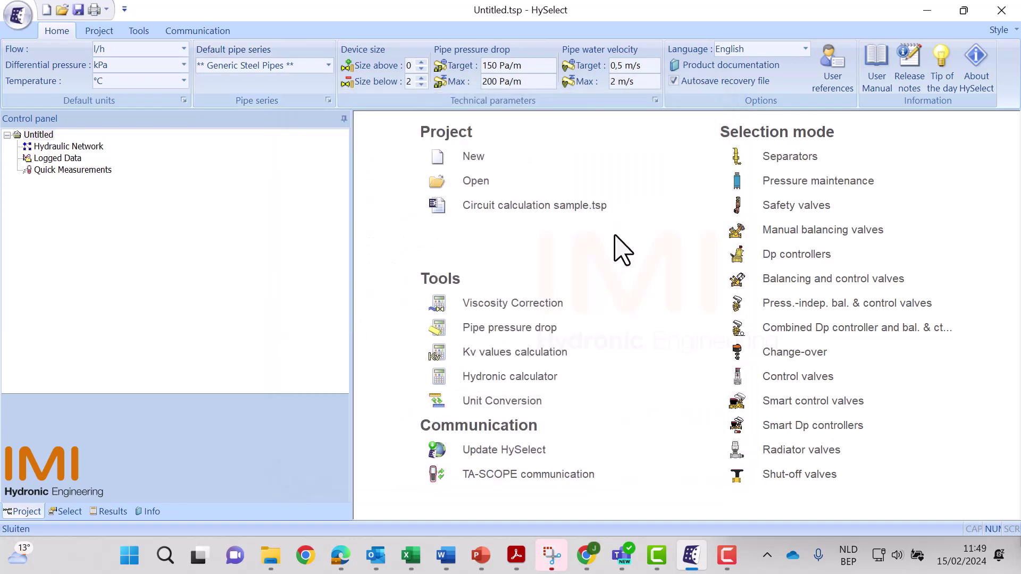